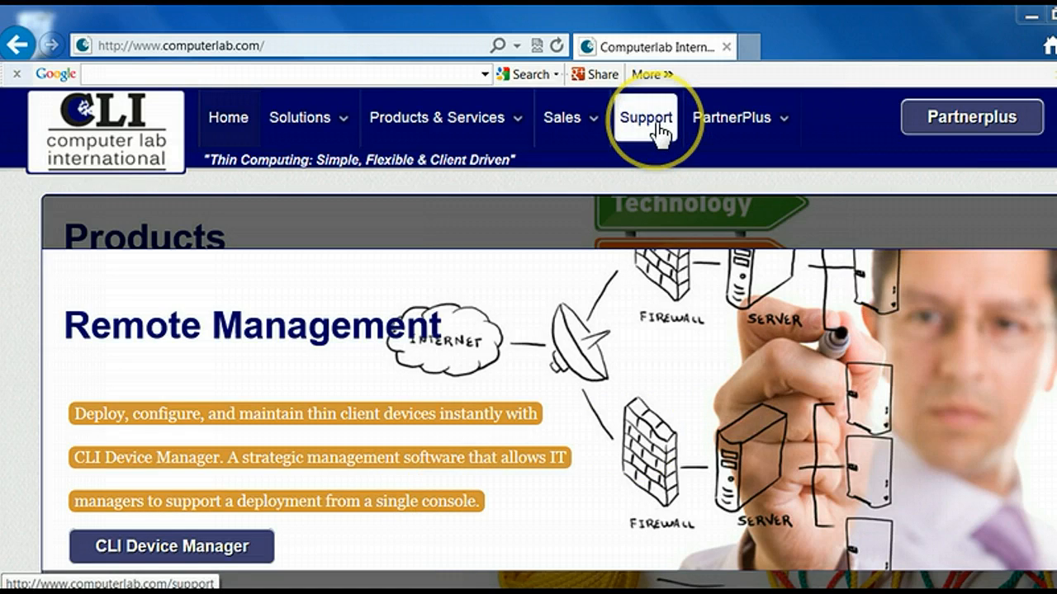
Open the Device Manager downloads list from the Computer Lab International support page
left_click(658, 125)
scroll(660, 293, "down", 6)
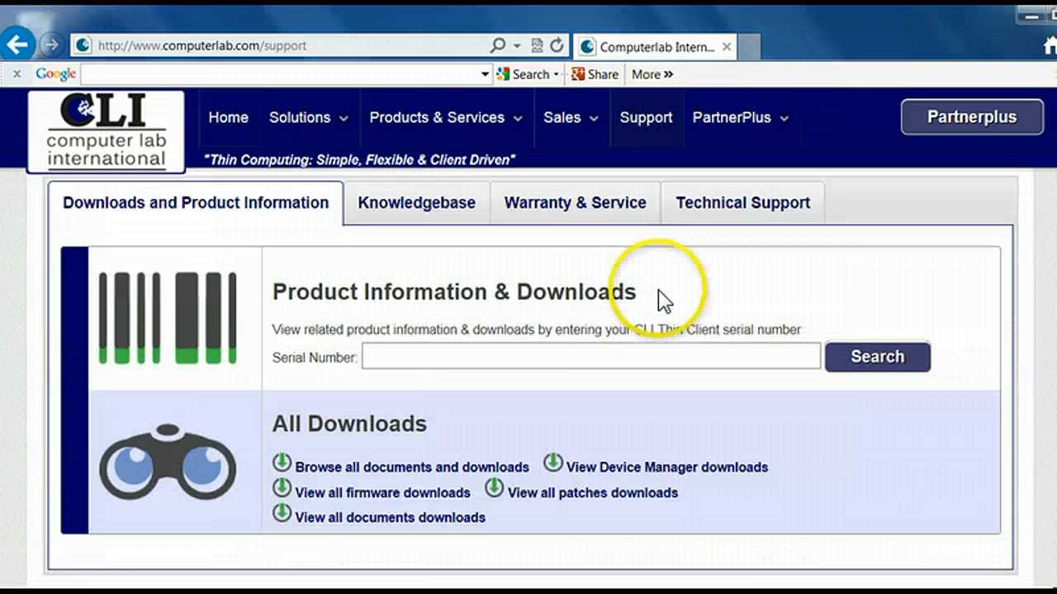
scroll(663, 300, "down", 1)
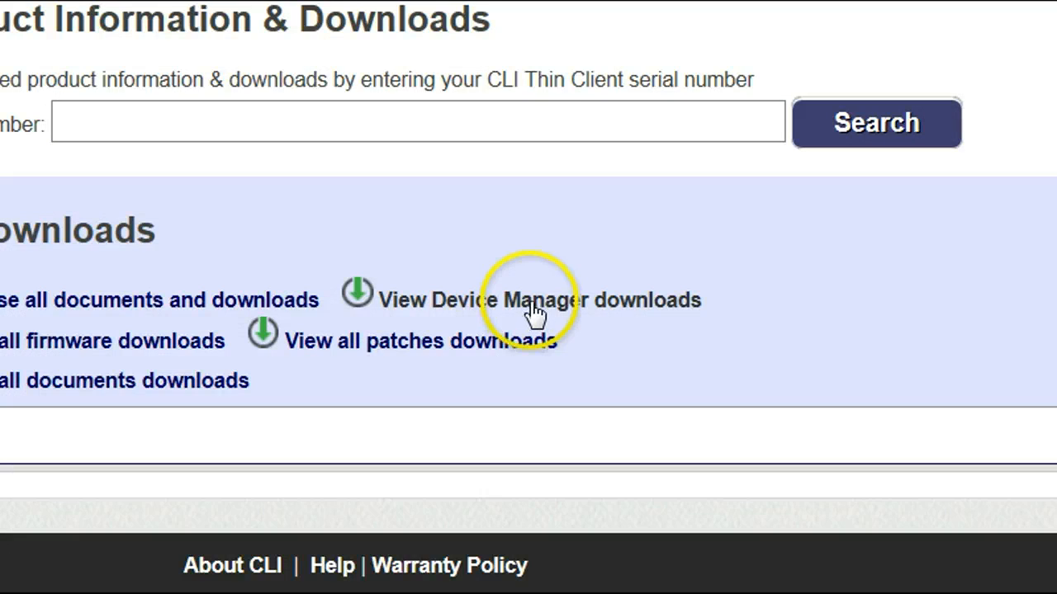
left_click(534, 312)
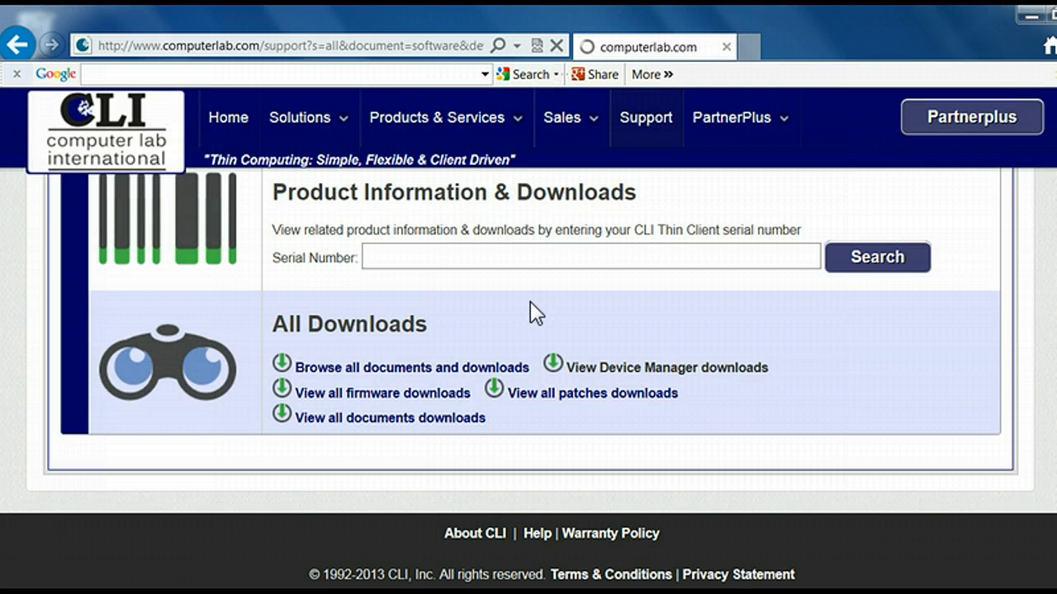
left_click(660, 366)
Download the Device Manager setup file DevmanSetup.12.20510.exe and dismiss the download notification
scroll(667, 380, "down", 2)
scroll(667, 379, "down", 3)
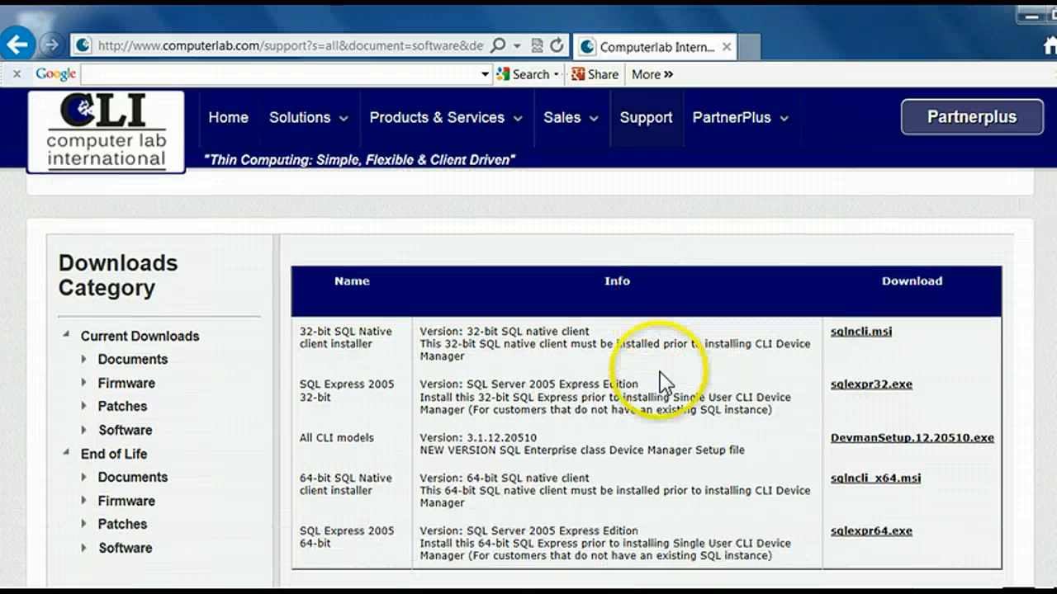
scroll(664, 375, "down", 1)
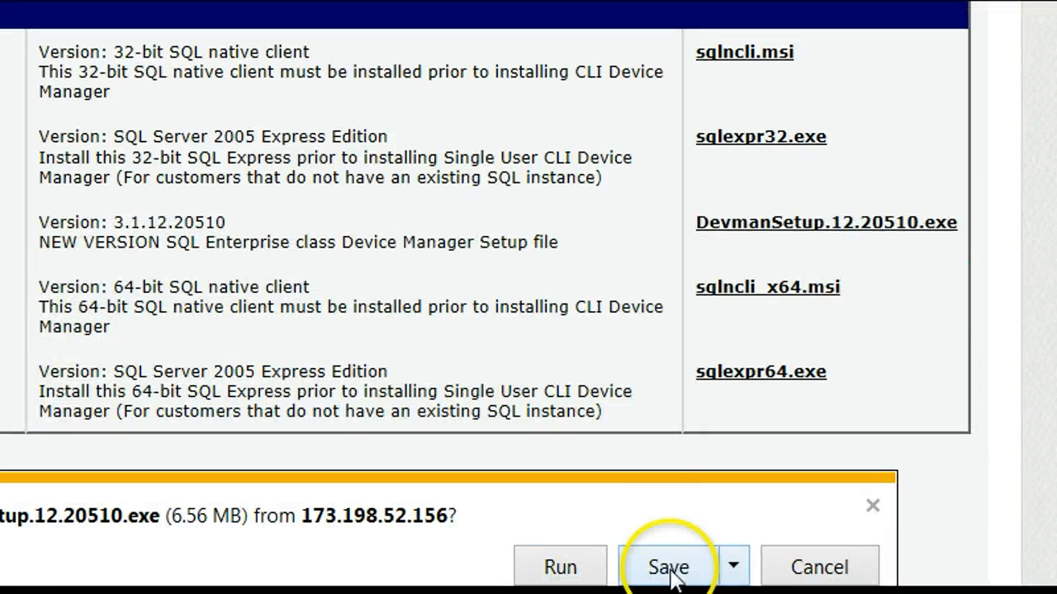
left_click(670, 570)
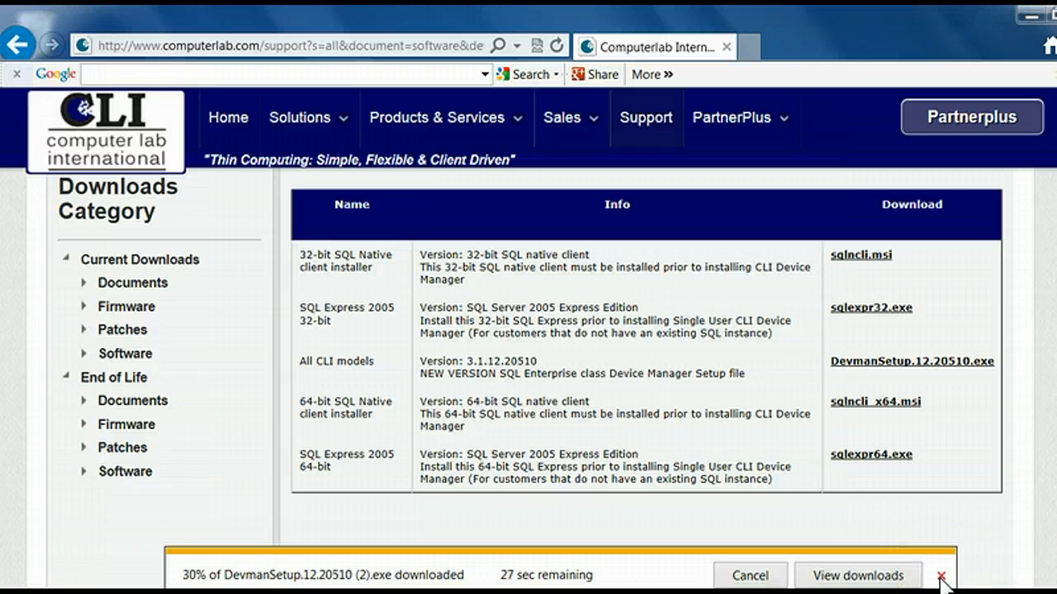
left_click(940, 576)
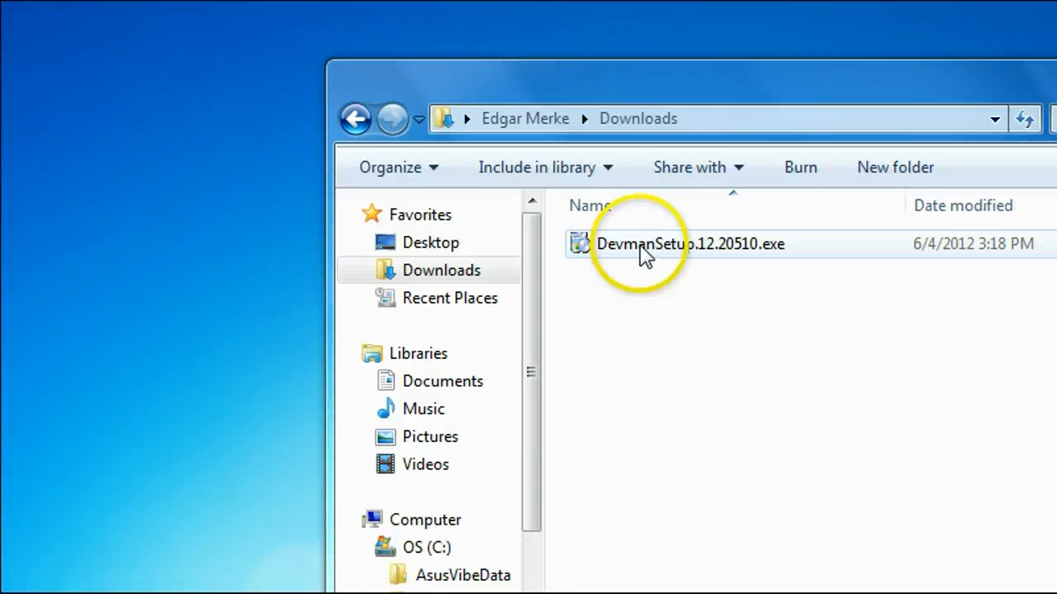
Run DevmanSetup.12.20510.exe from the Downloads folder, allow it past the security warning and continue beyond the installer's welcome page
double_click(643, 252)
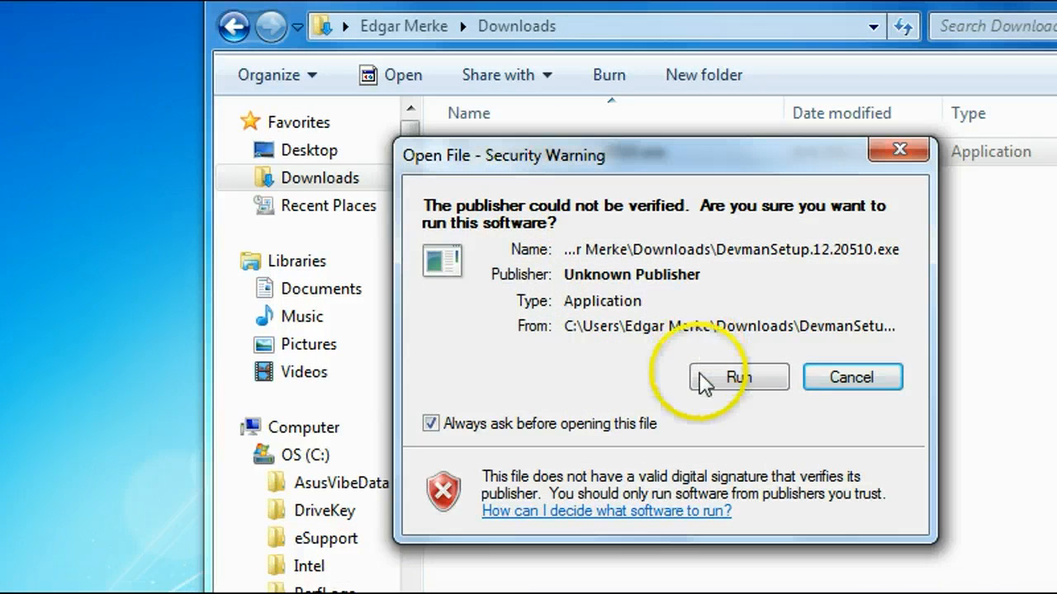
left_click(784, 395)
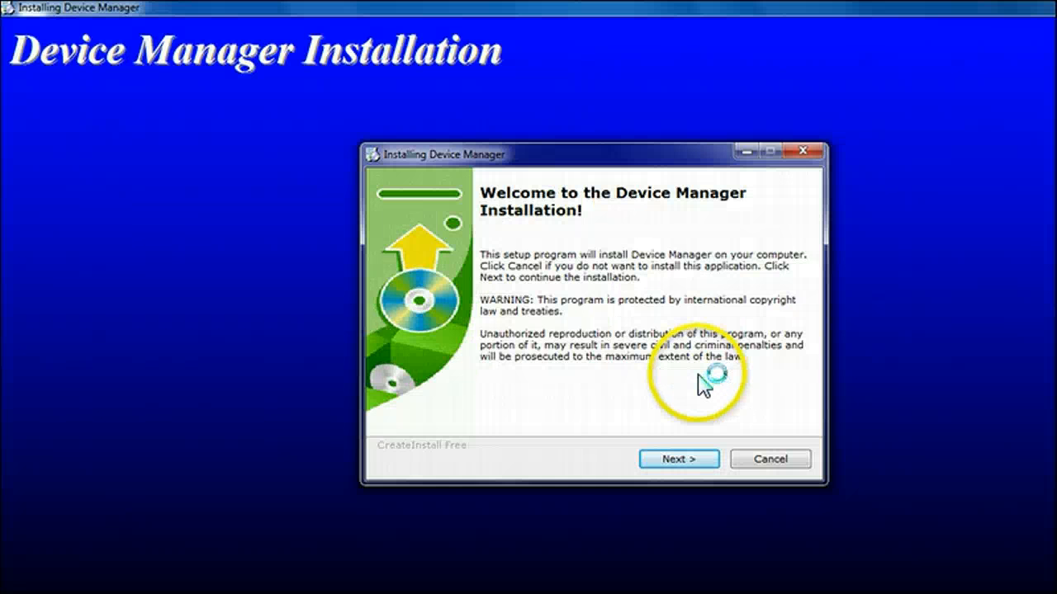
left_click(690, 460)
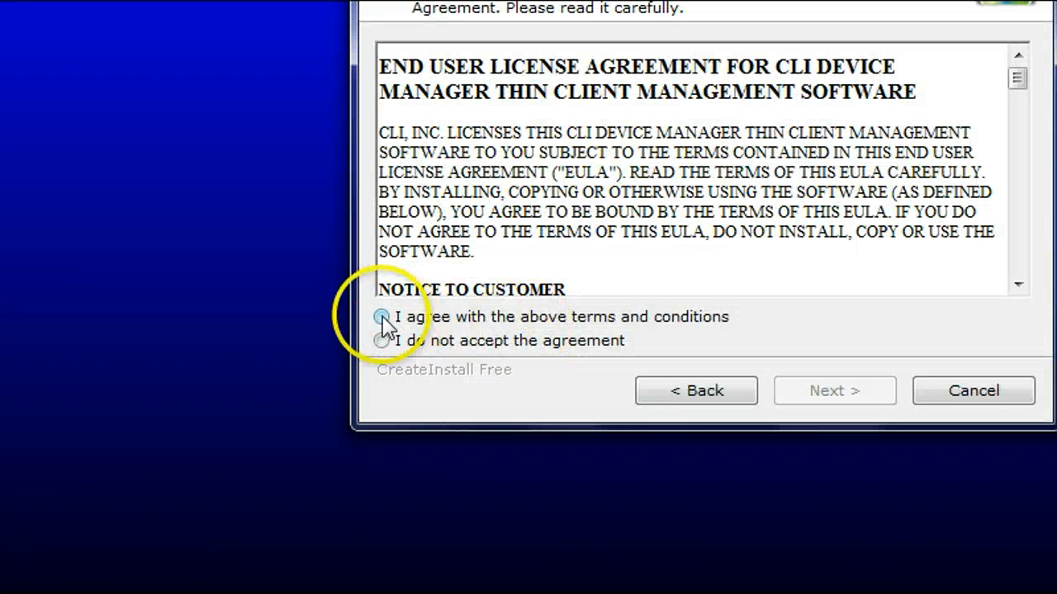
Accept the end user license agreement and install Device Manager into C:\Program Files\Devman, closing the installer at the end
left_click(382, 318)
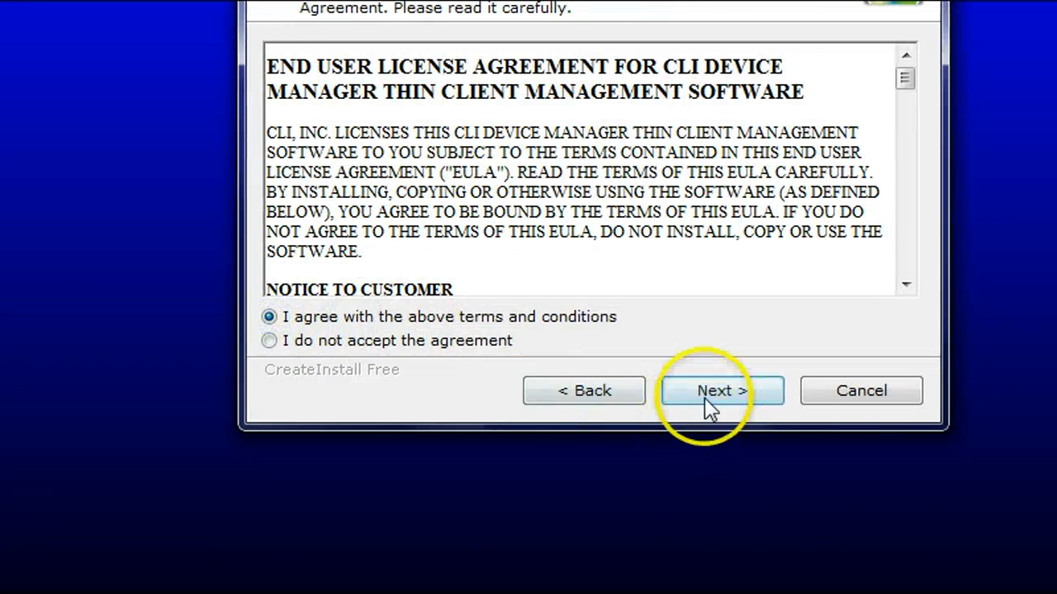
left_click(818, 394)
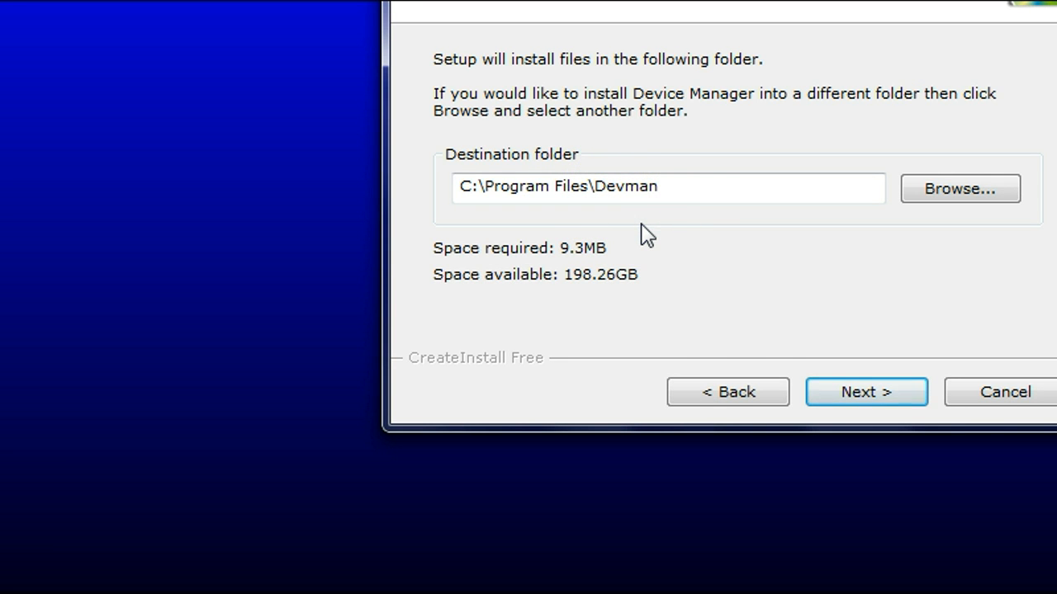
left_click(851, 392)
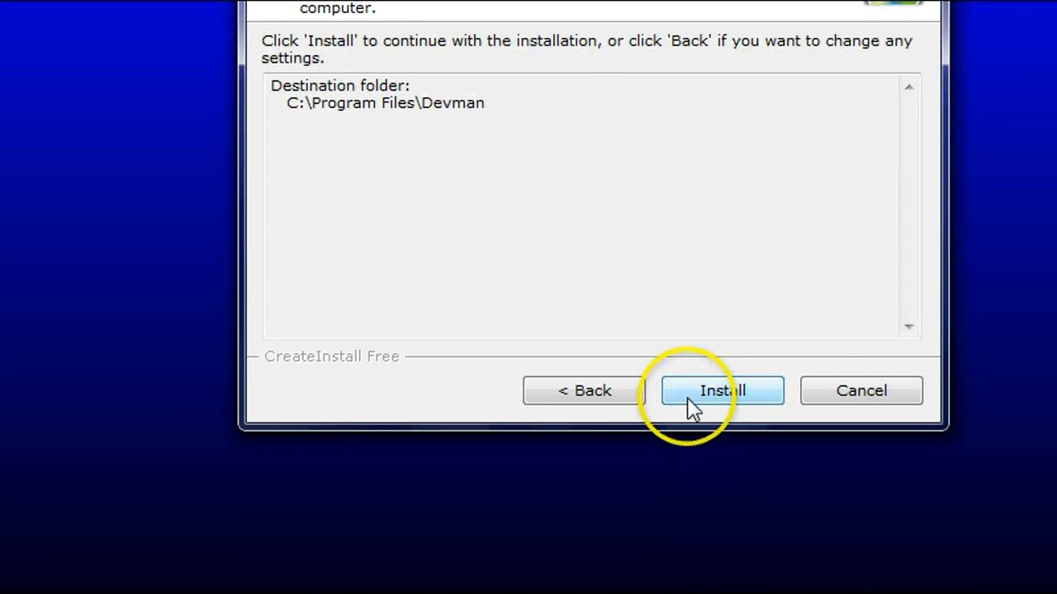
left_click(701, 395)
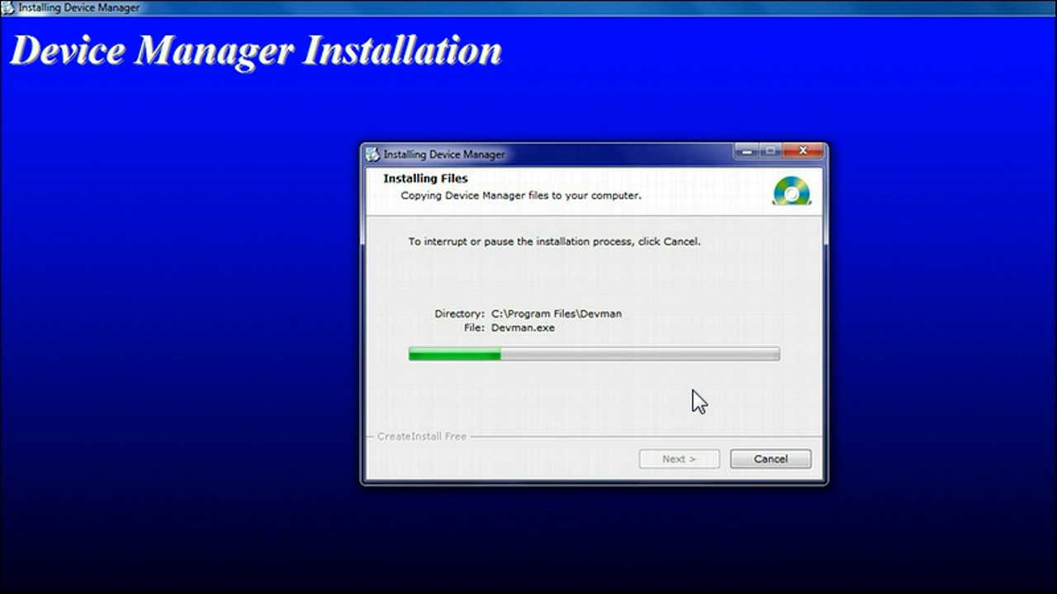
left_click(773, 460)
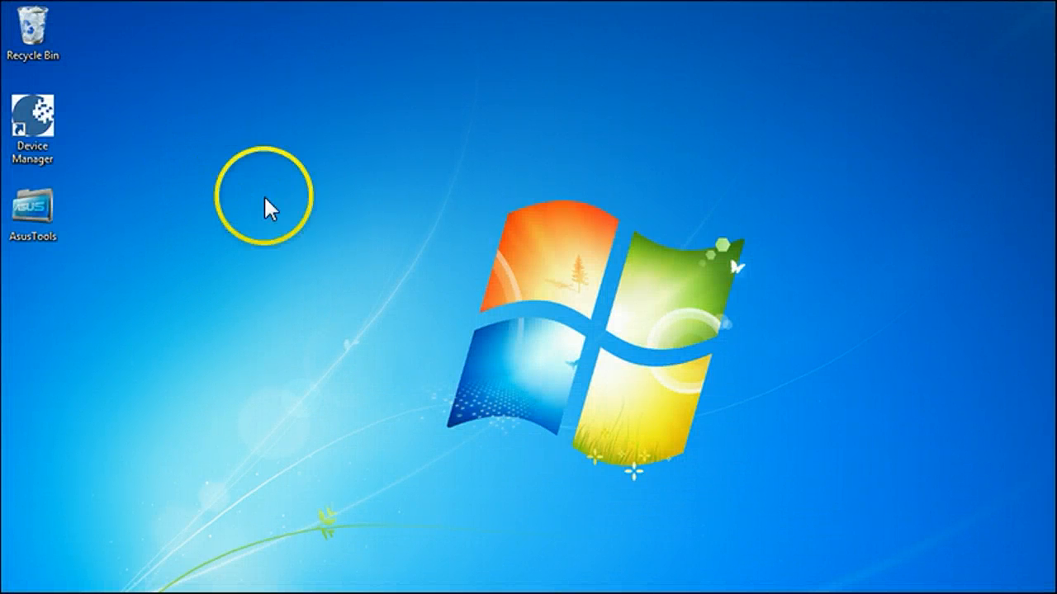
Launch Device Manager from the desktop and set the SQL Server connection's provider to SQL Native Client
left_click(47, 130)
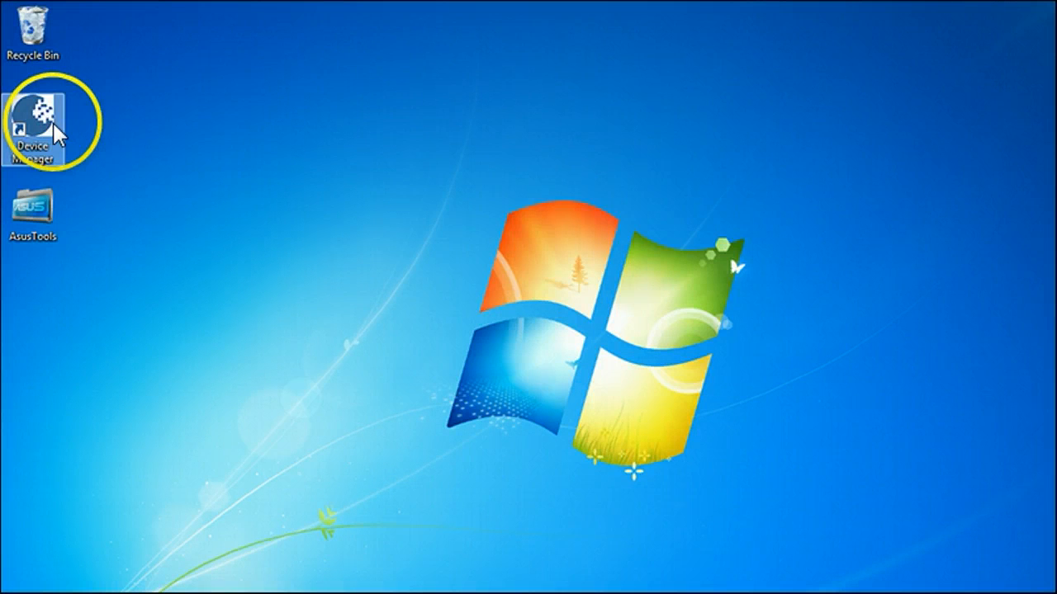
double_click(47, 126)
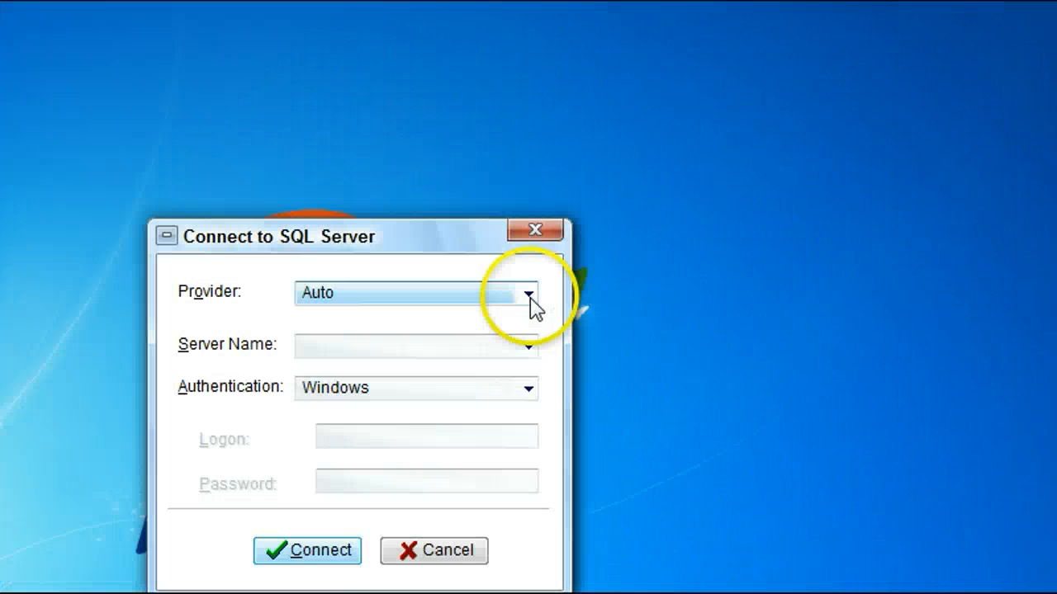
left_click(531, 299)
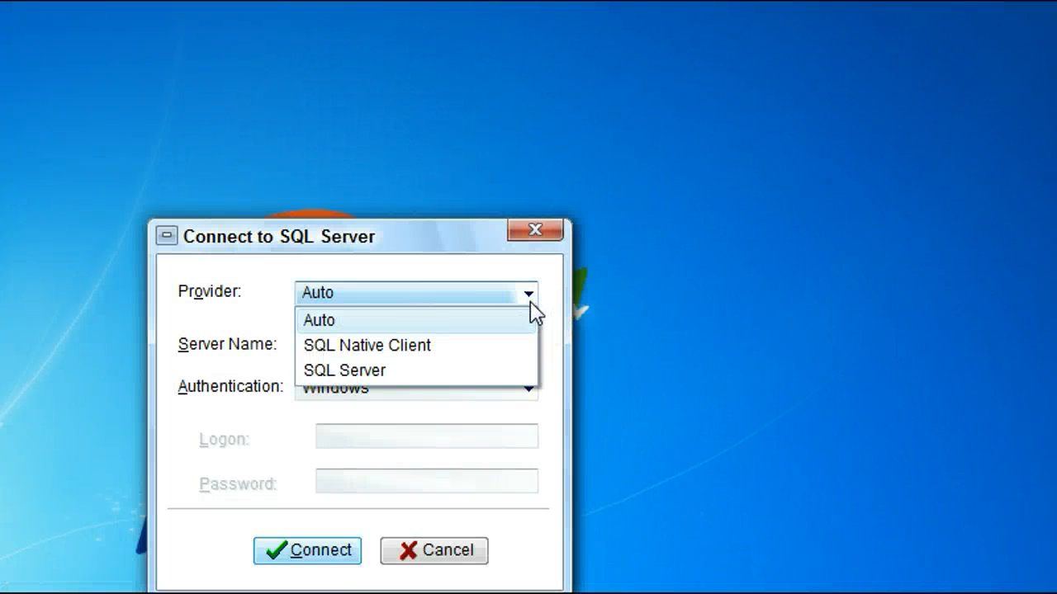
left_click(457, 345)
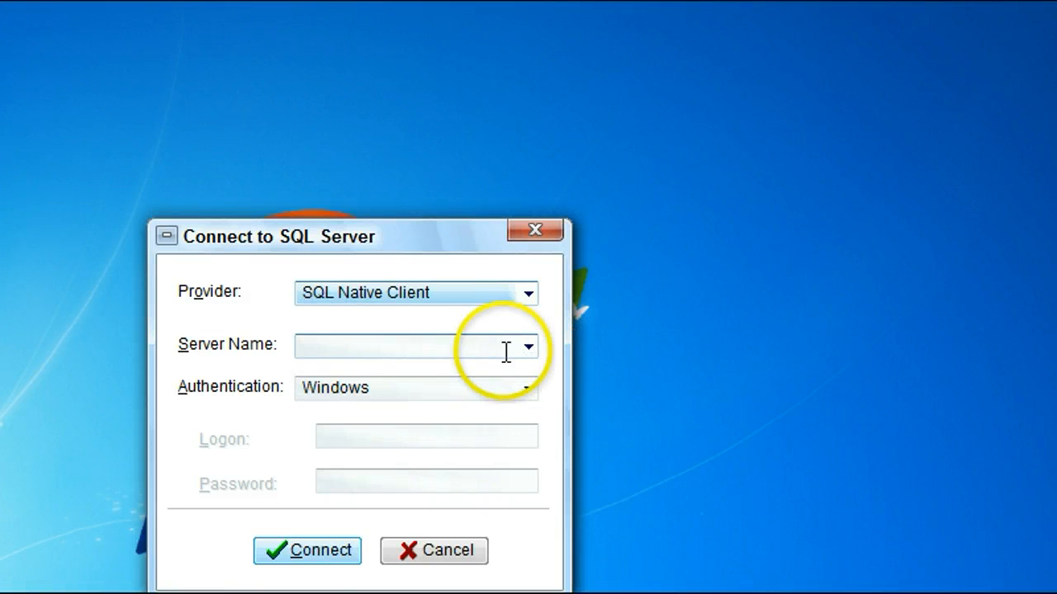
Connect to the server .\sqlexpress with Windows authentication and log on to Device Manager as Administrator
left_click(500, 346)
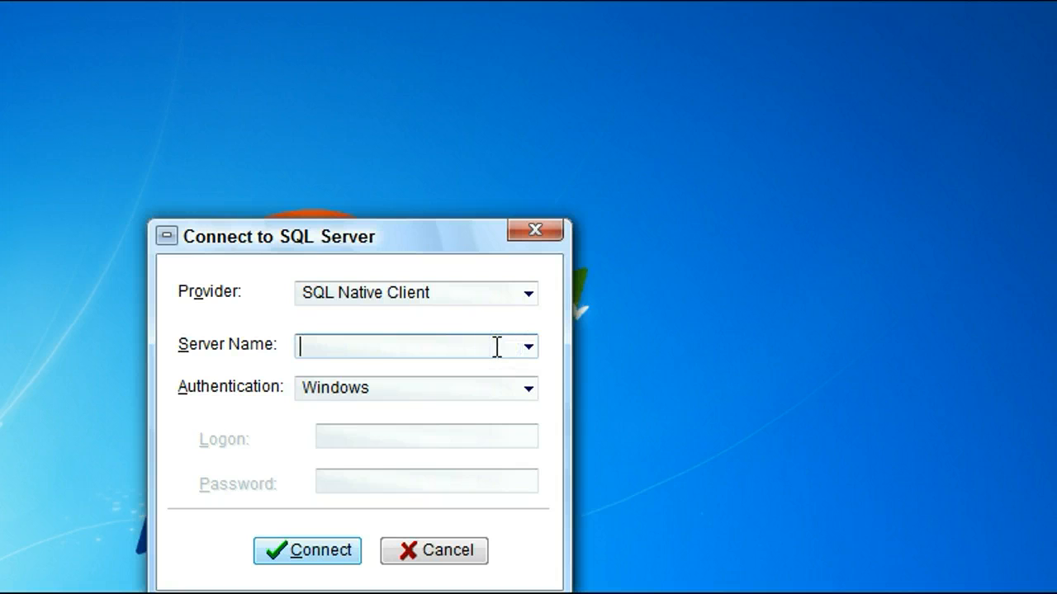
type(".\\sqlexpr")
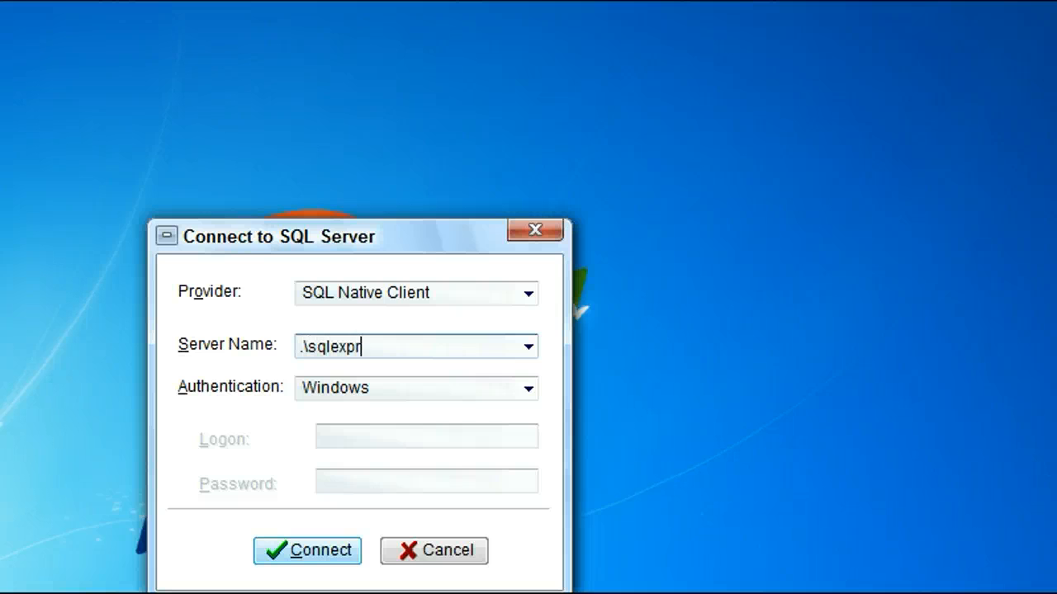
type("ess")
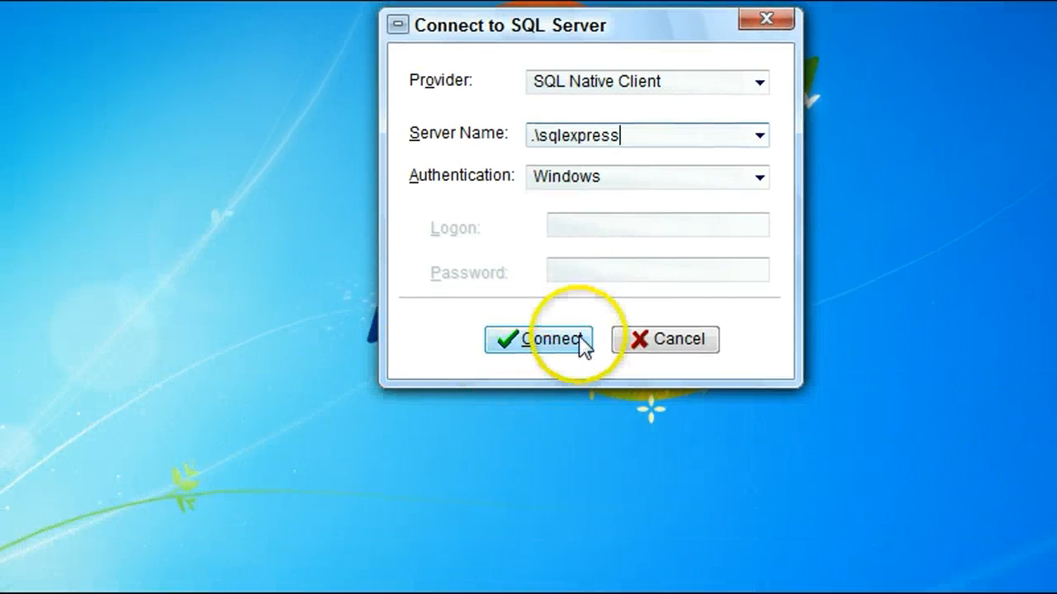
left_click(351, 551)
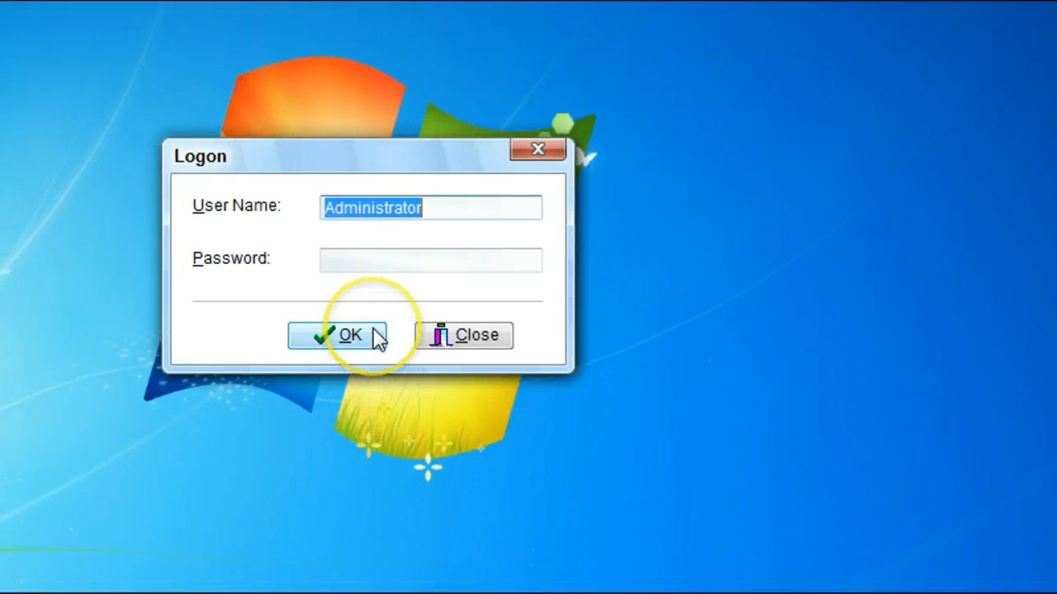
left_click(378, 336)
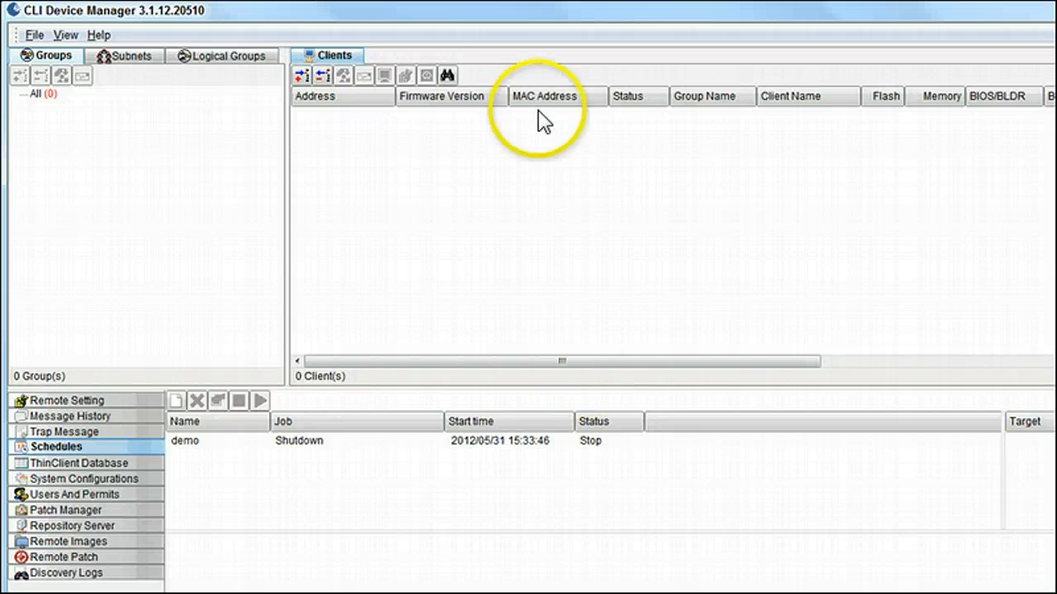
Show the subnets list and select the 192.168.1.0 subnet
left_click(118, 64)
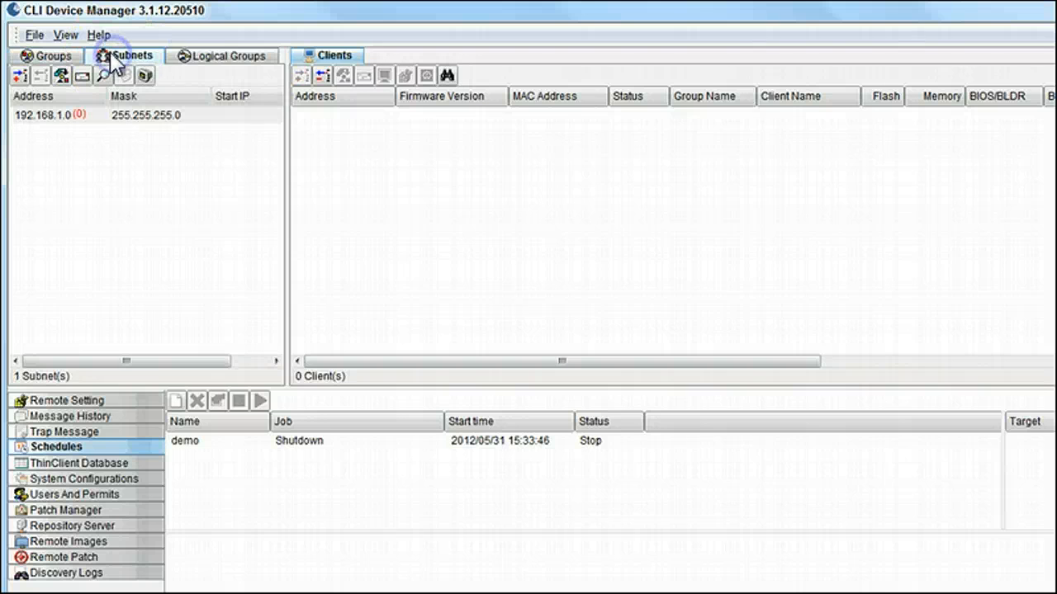
left_click(51, 116)
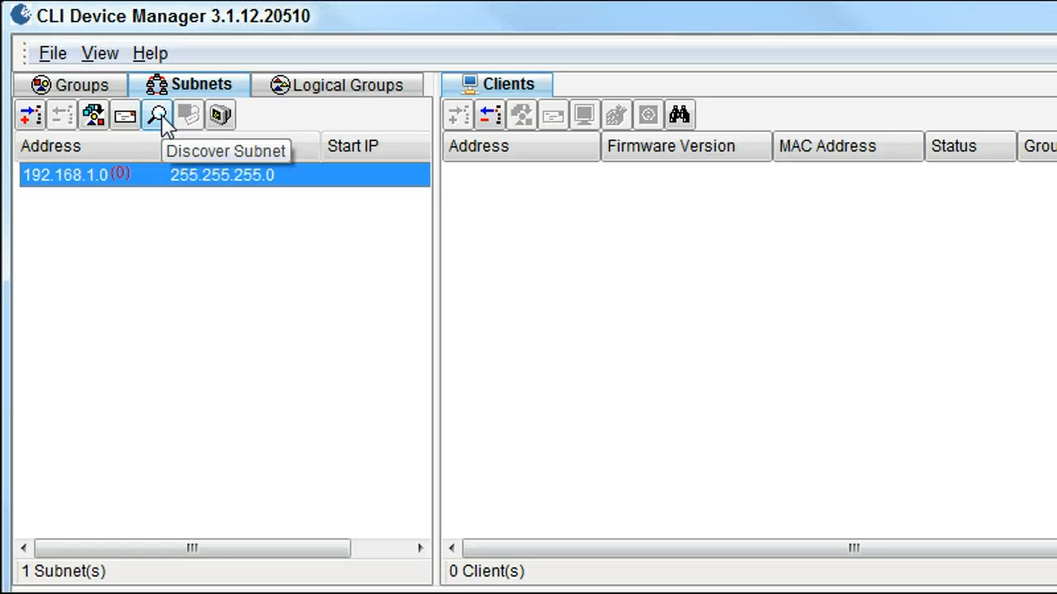
left_click(140, 175)
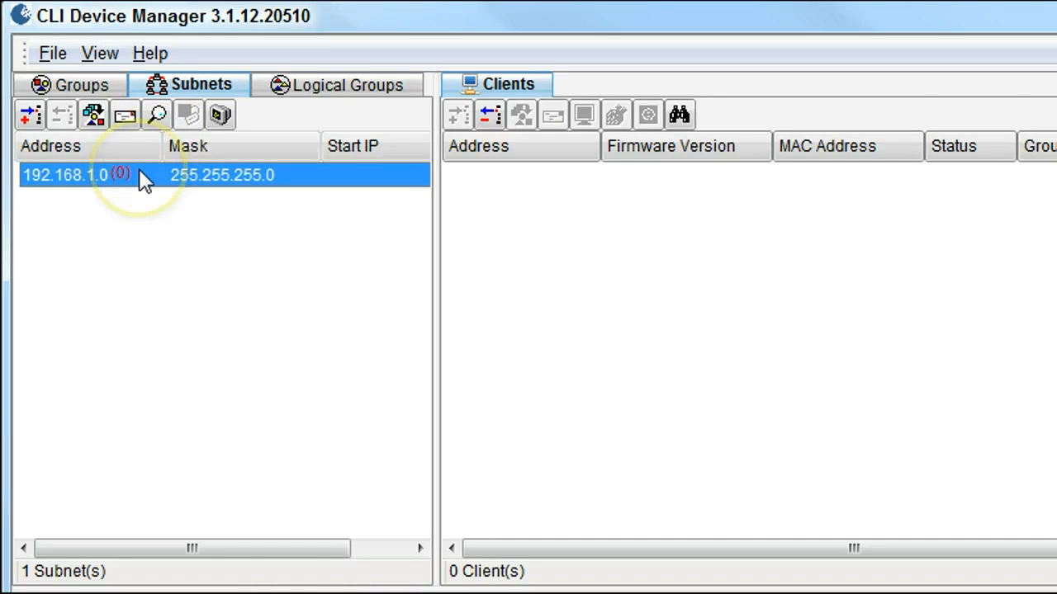